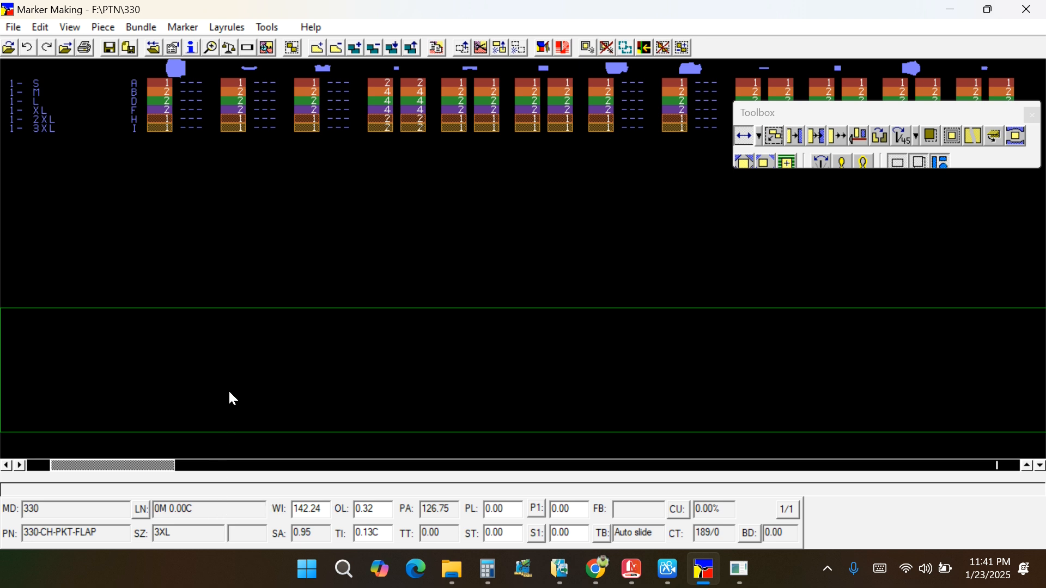
Step: Set the user environment notation to Imperial, save the setting and close the UserEnv window
click(227, 49)
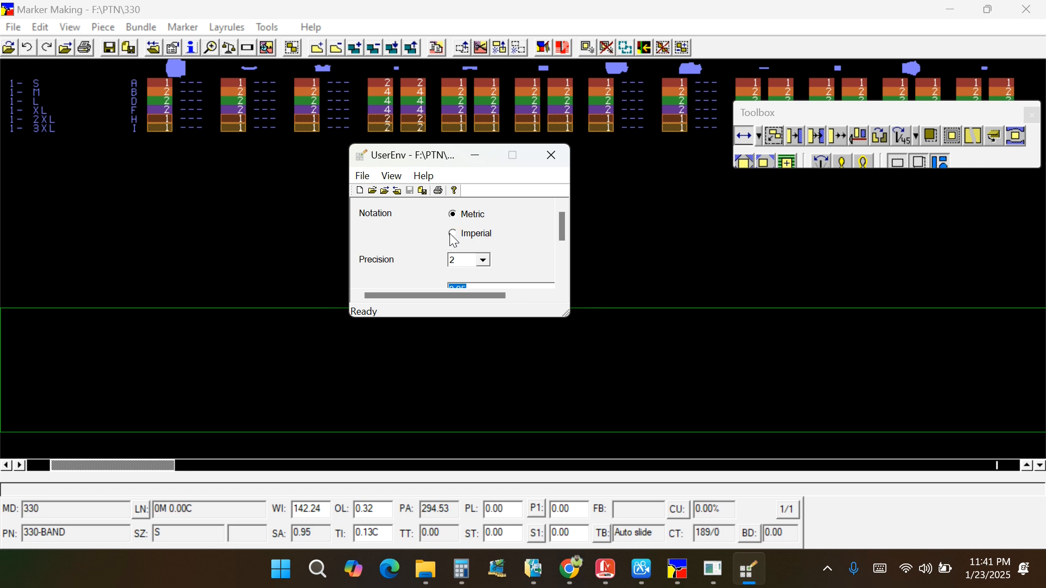
click(453, 235)
click(411, 191)
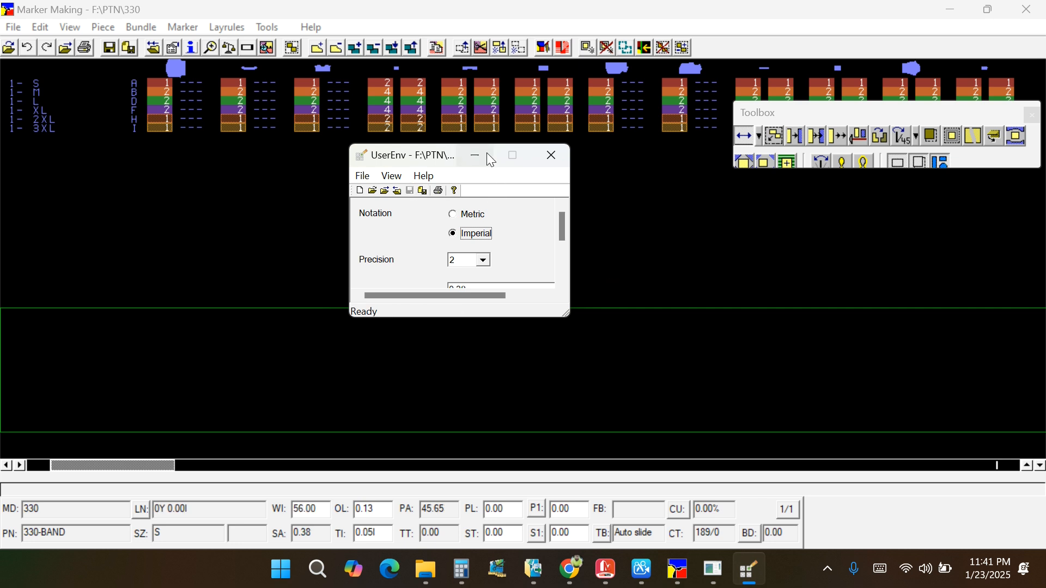
click(554, 158)
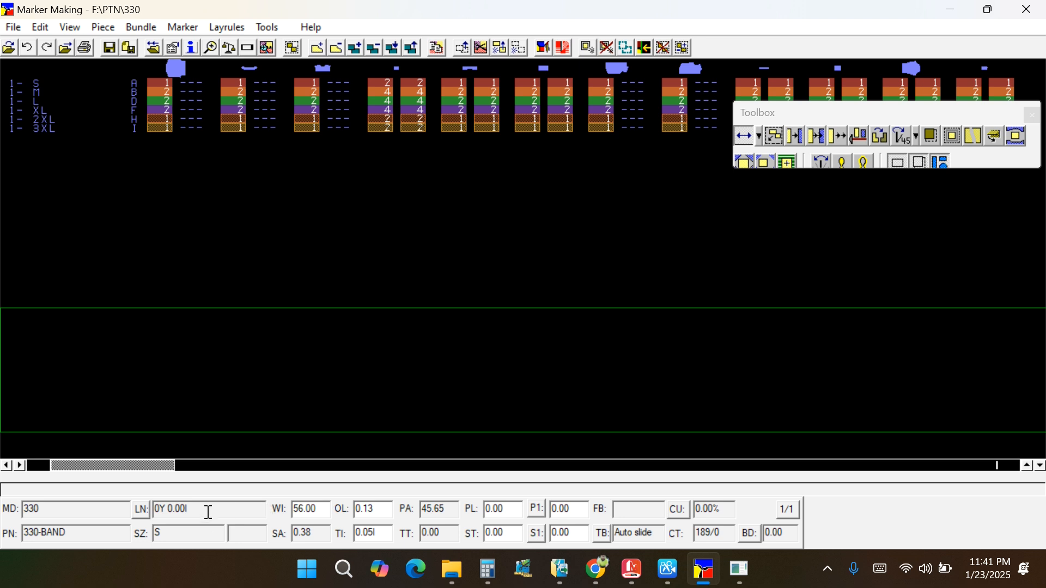
Step: Add one extra 3XL 330-BACK piece and one extra 3XL 330-BAND piece to the marker
click(317, 48)
click(316, 47)
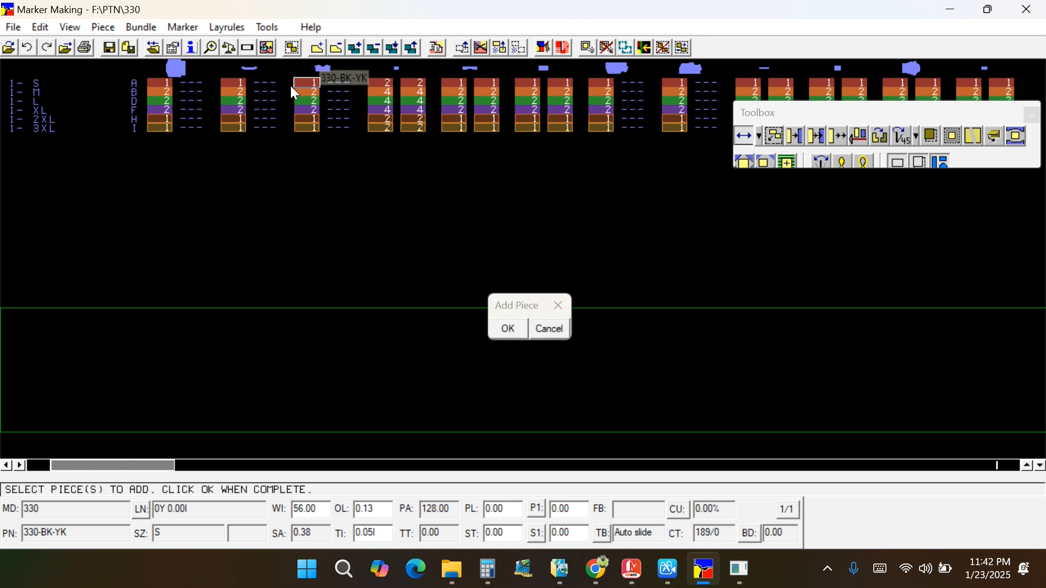
click(156, 127)
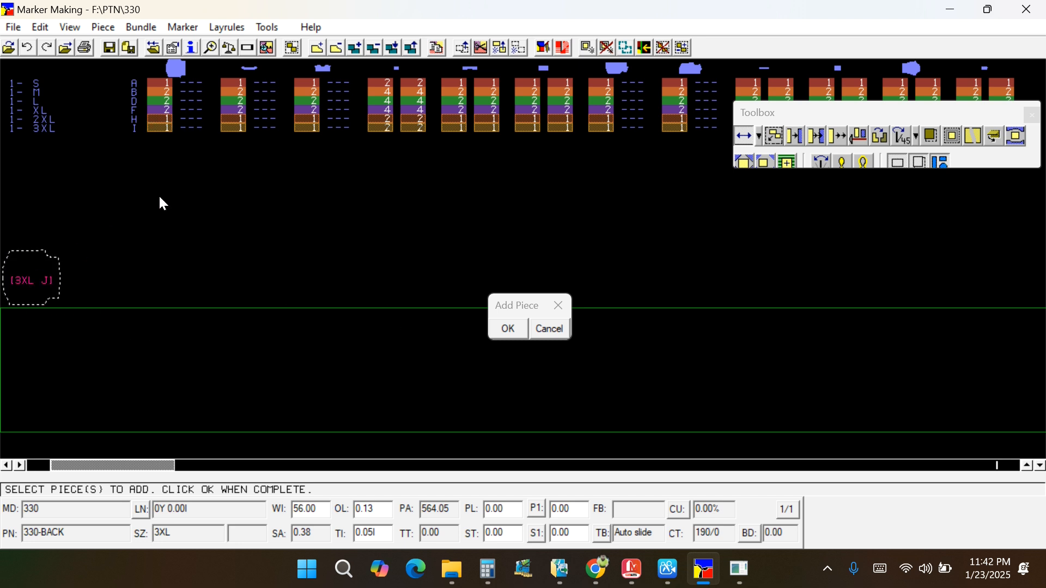
click(231, 128)
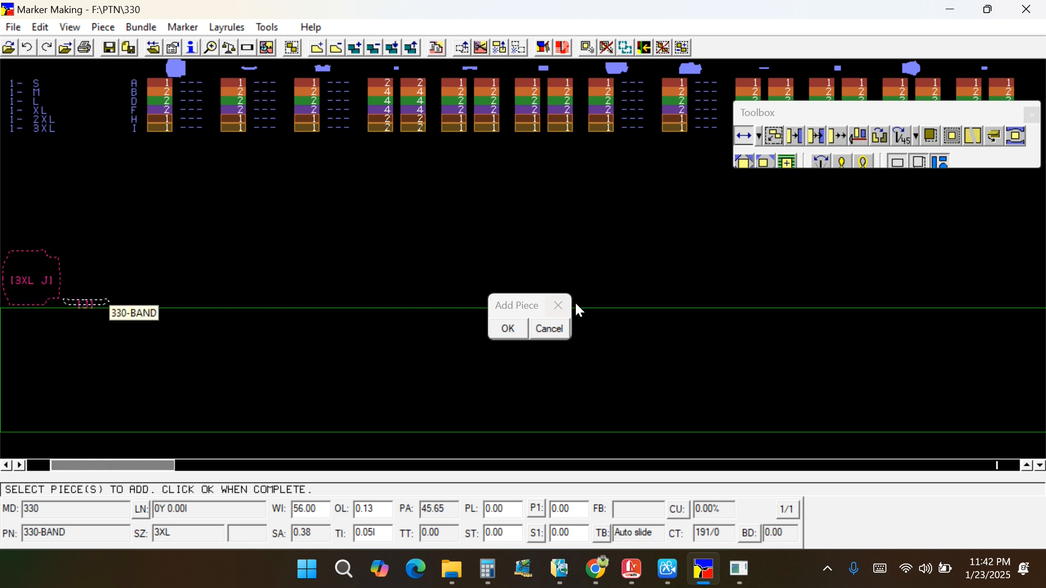
click(548, 329)
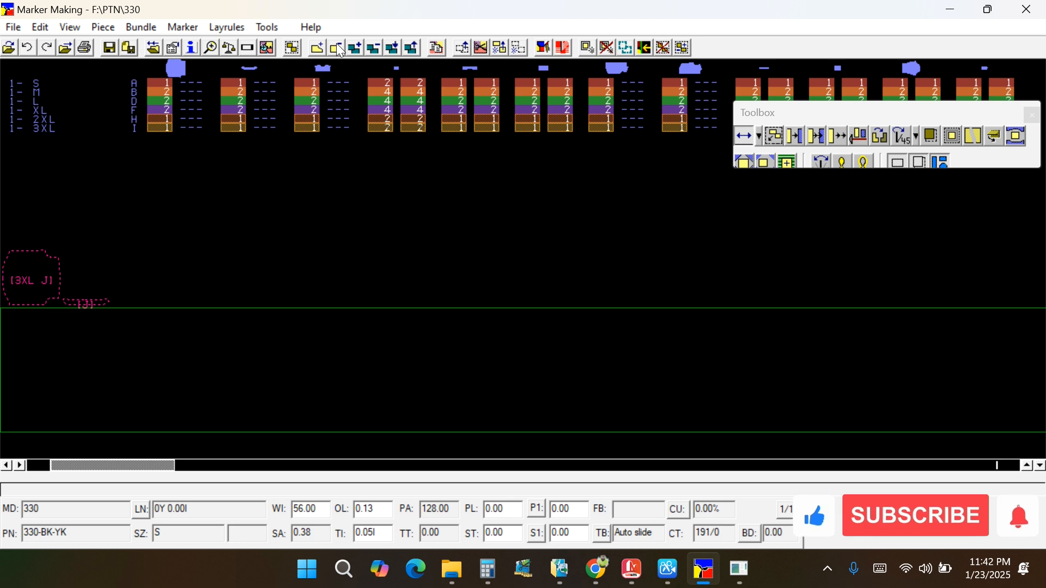
Step: Delete the added 3XL 330-BACK and 330-BAND pieces from the marker
click(337, 48)
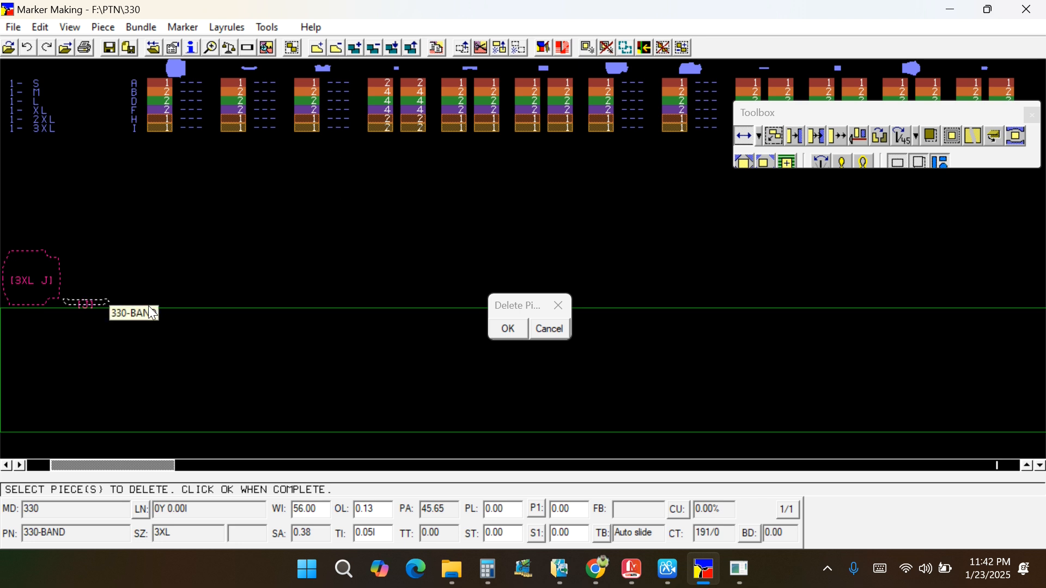
click(22, 281)
click(75, 302)
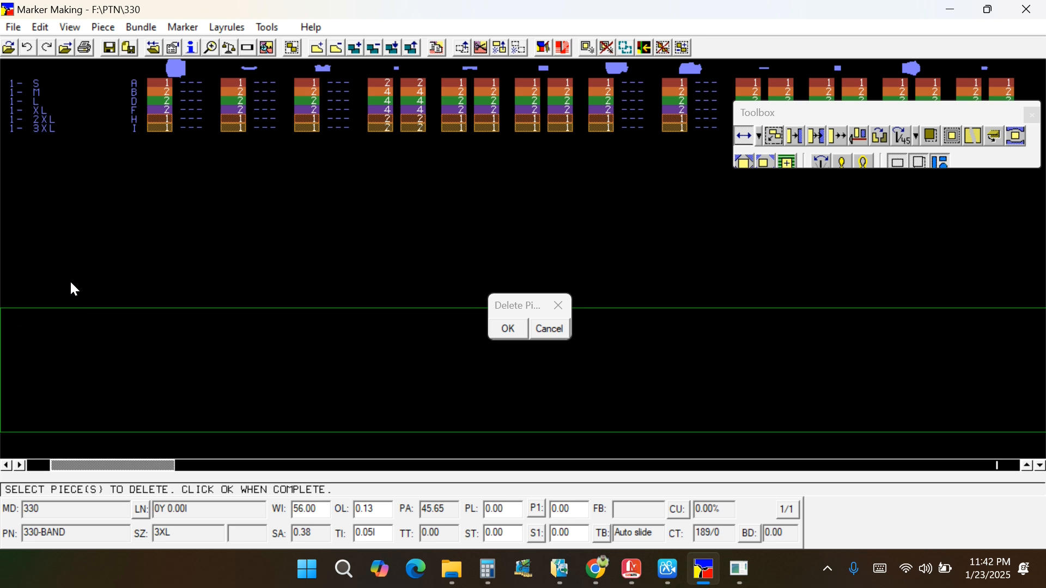
click(500, 329)
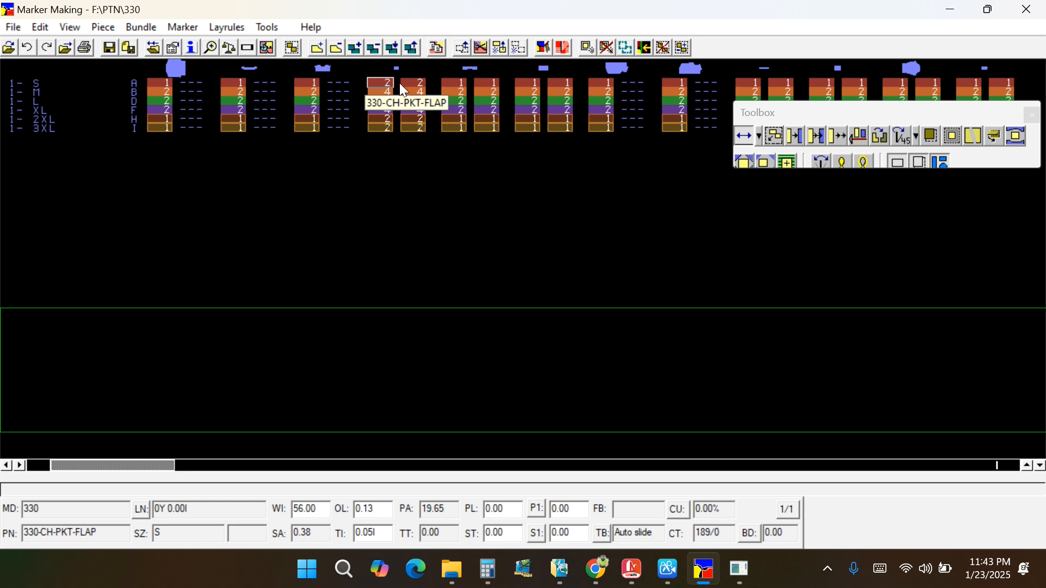
Step: Add a complete extra size S bundle to the marker
click(356, 49)
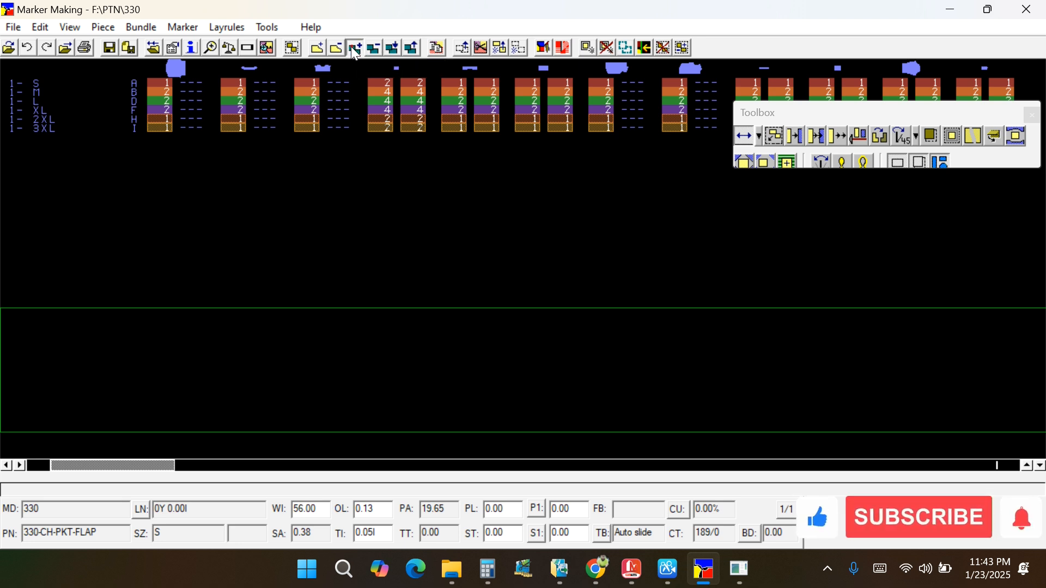
click(154, 81)
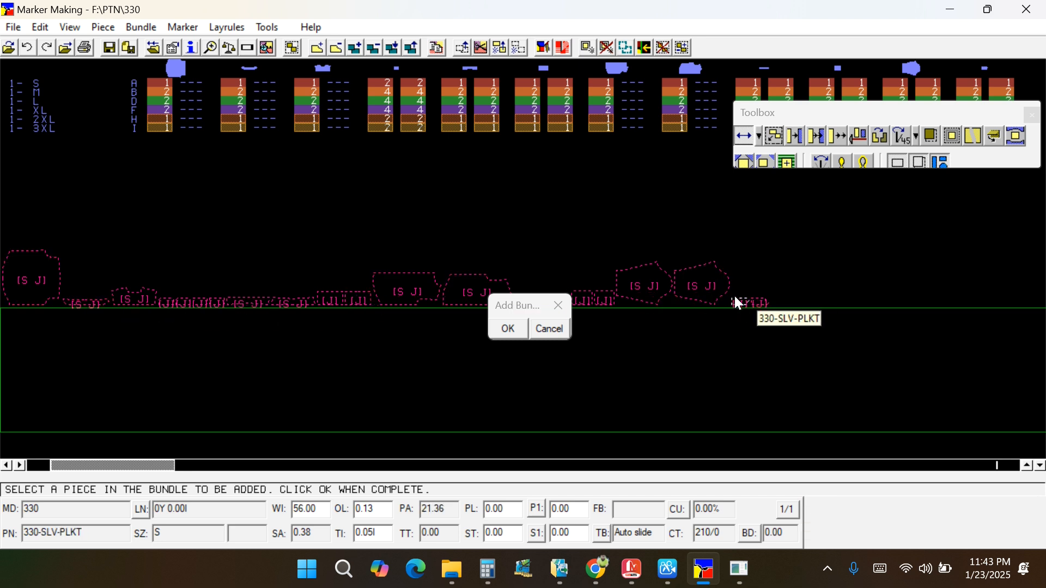
click(512, 330)
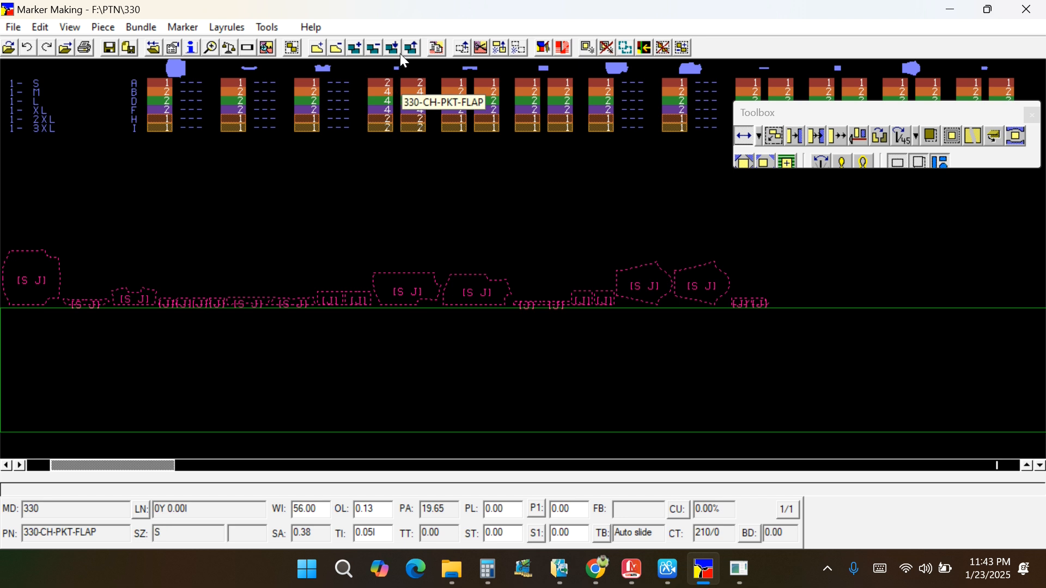
Step: Delete the added size S bundle from the marker
click(372, 48)
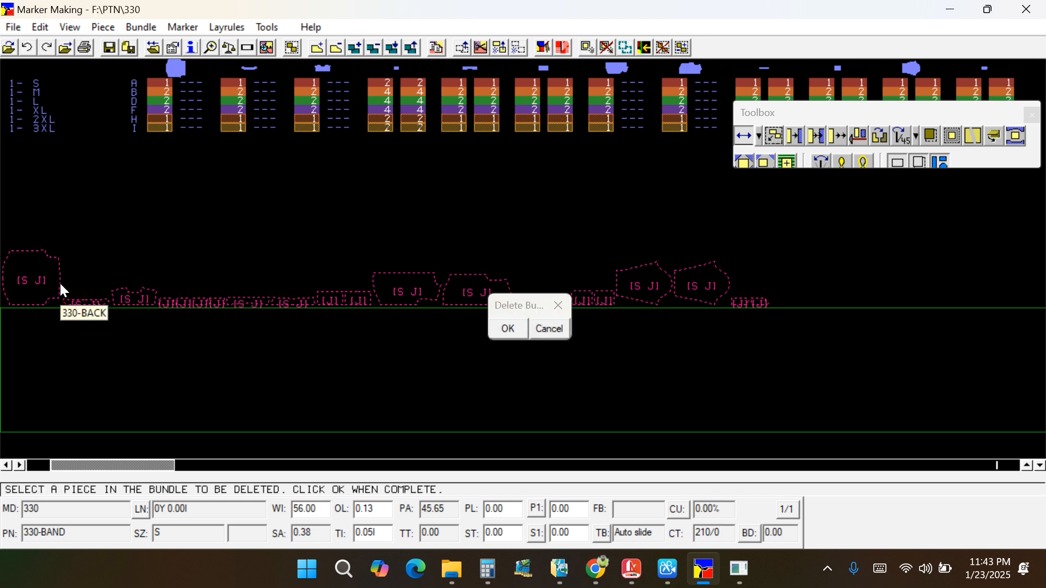
click(37, 277)
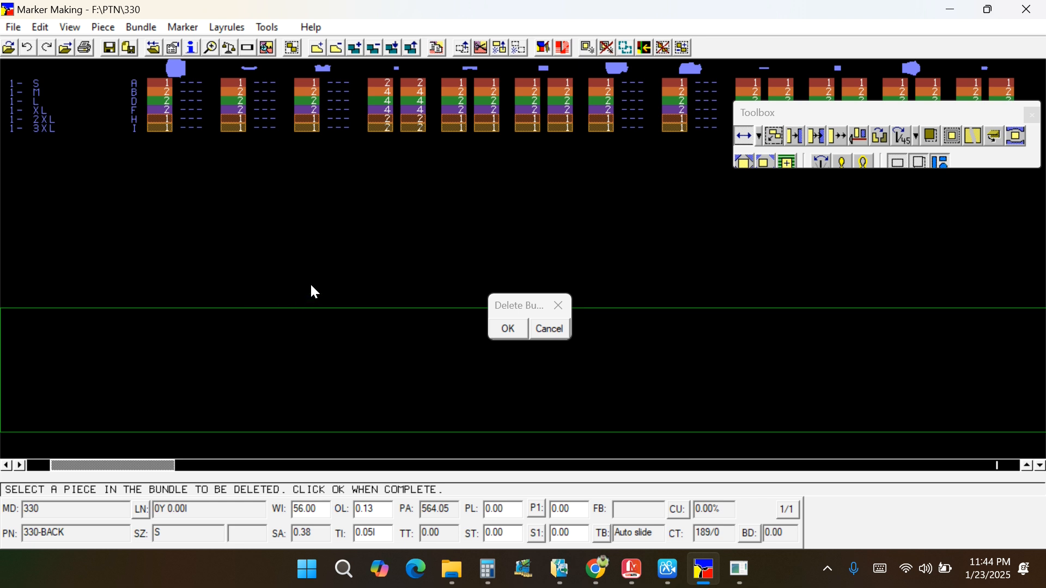
click(509, 329)
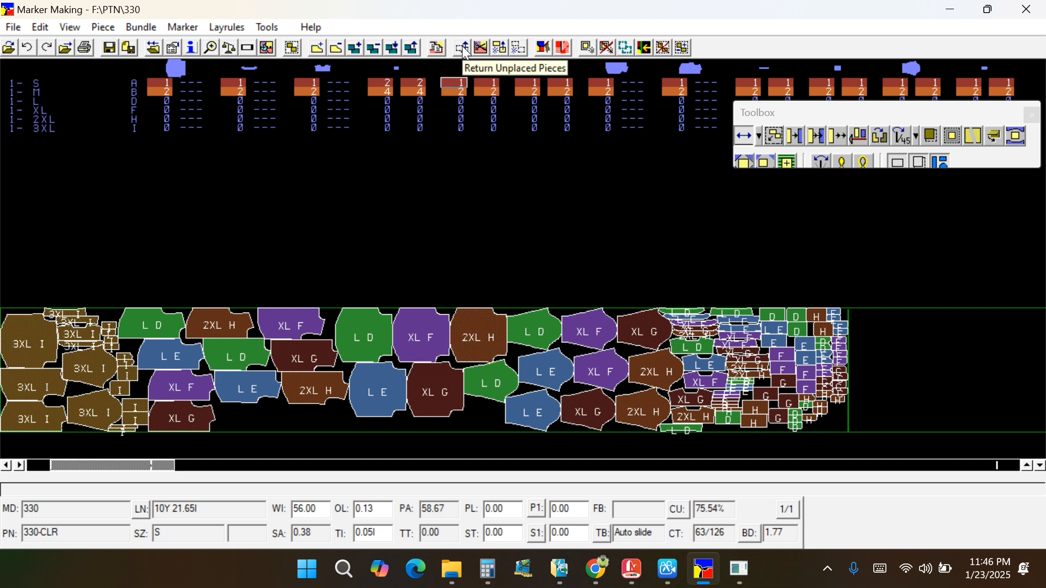
Step: Move the 2XL H and XL F backs and the L D and XL F sleeves off the marker, and return these unplaced pieces to the piece menu
click(469, 320)
click(435, 238)
click(448, 319)
click(507, 267)
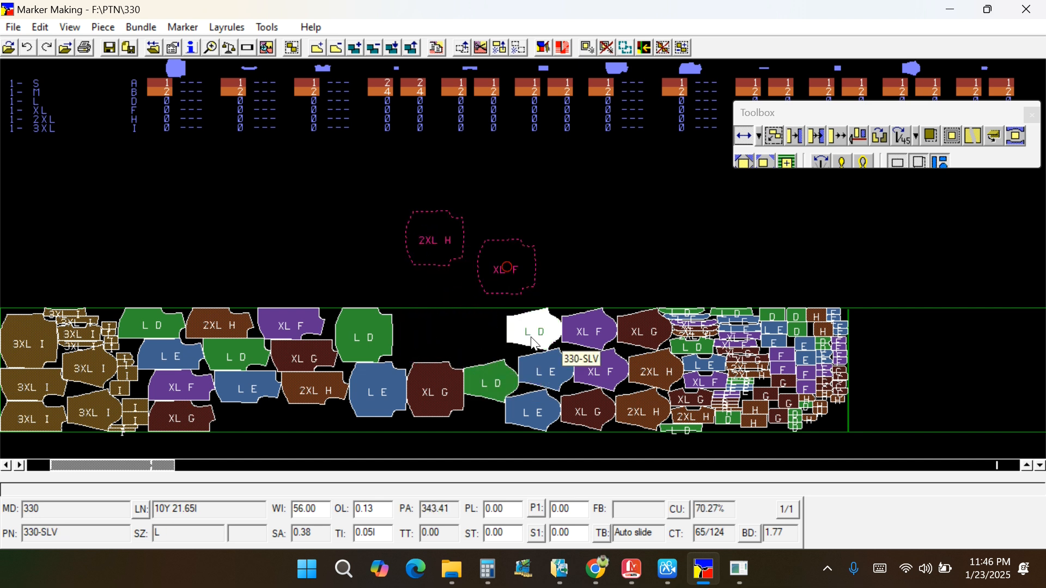
click(510, 334)
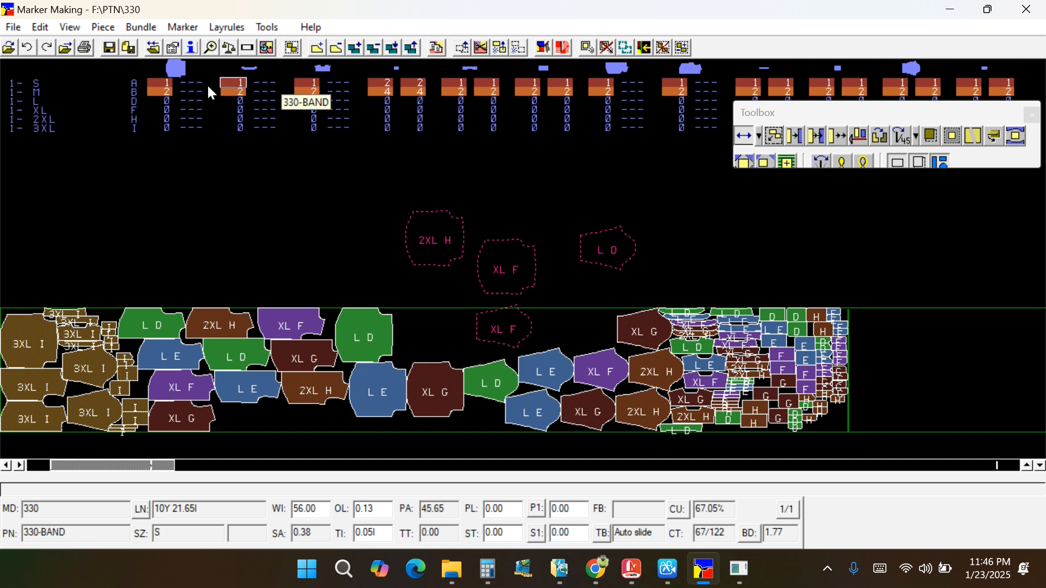
click(464, 49)
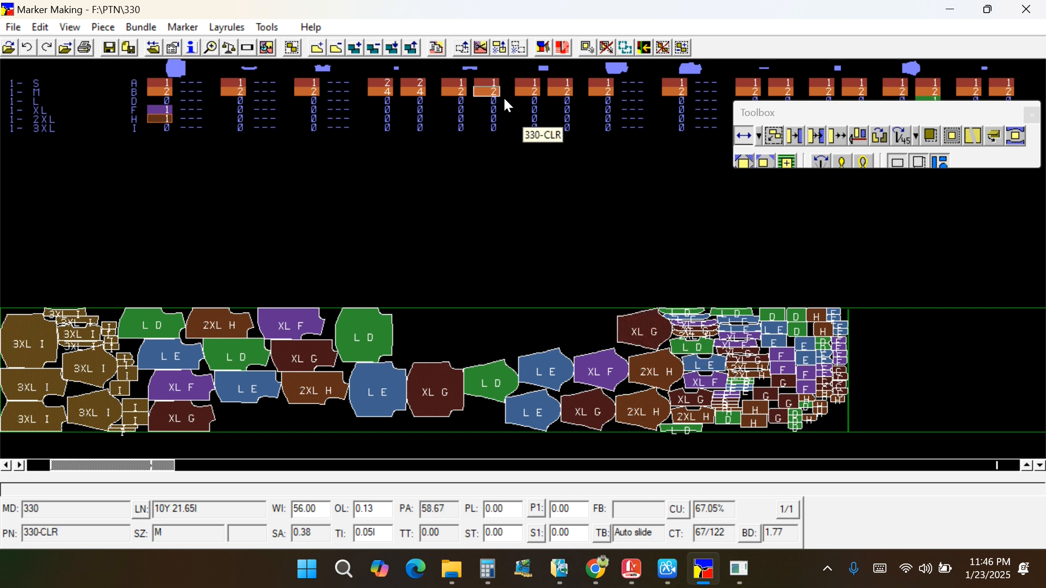
Step: Unplace every piece in the marker and return all the unplaced pieces to the piece menu
click(518, 47)
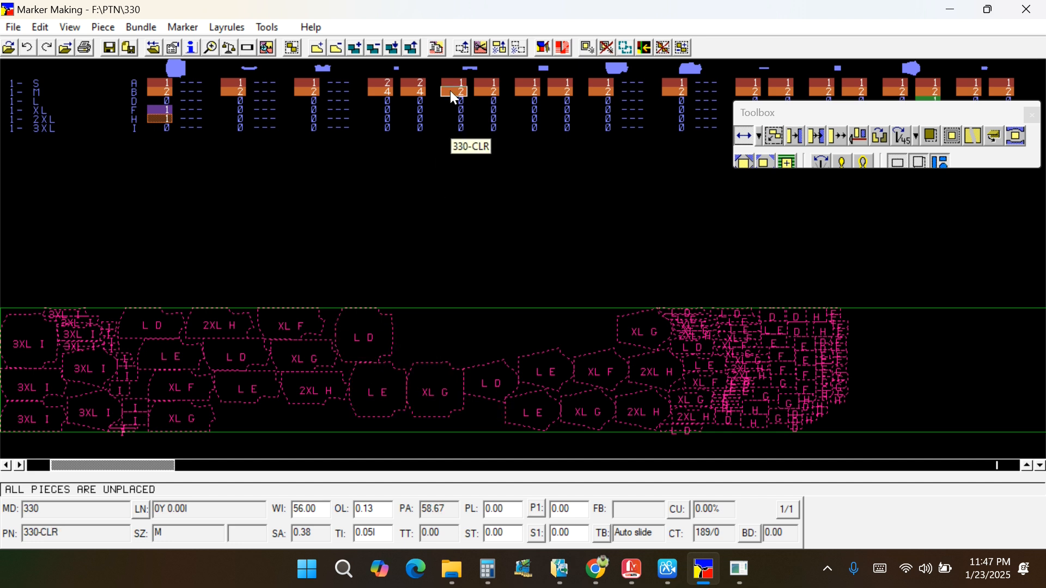
click(464, 49)
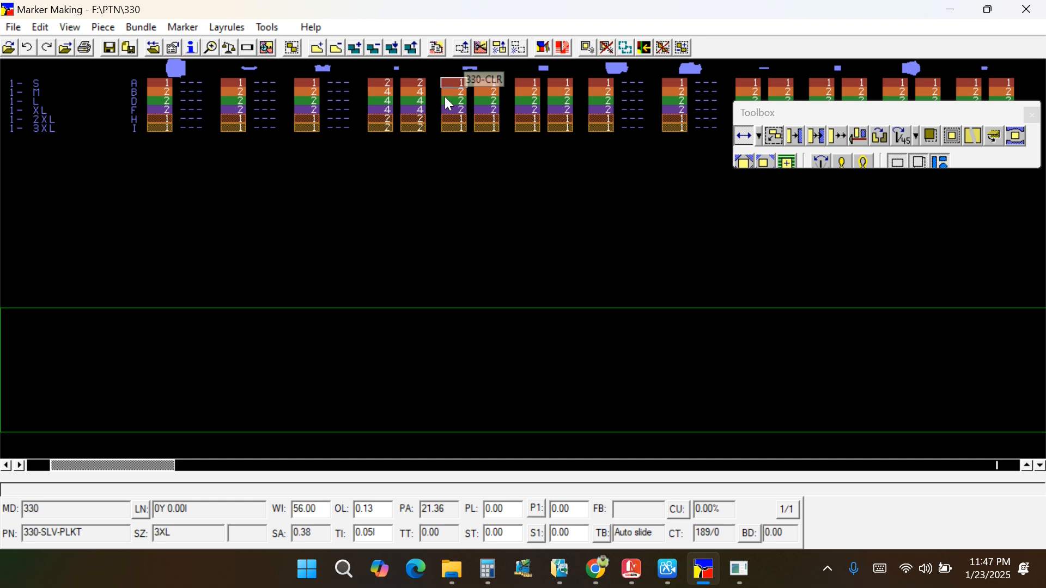
Step: Place the XL, 2XL and 3XL pieces in the marker and return all placed pieces directly to the piece menu
mouse_move(127, 156)
mouse_down()
mouse_move(1030, 67)
mouse_move(1039, 107)
mouse_up()
click(97, 398)
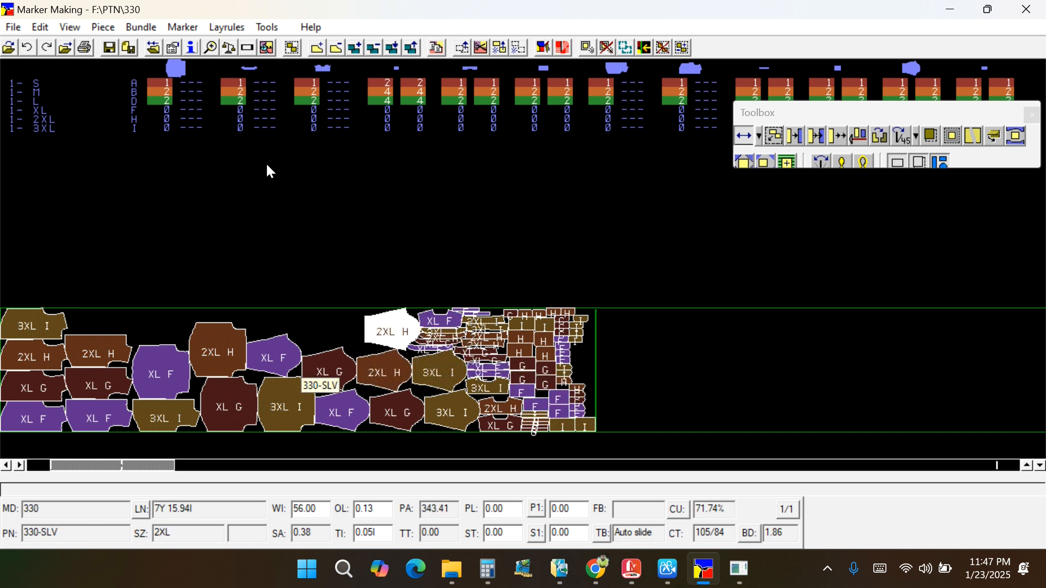
click(503, 50)
click(591, 339)
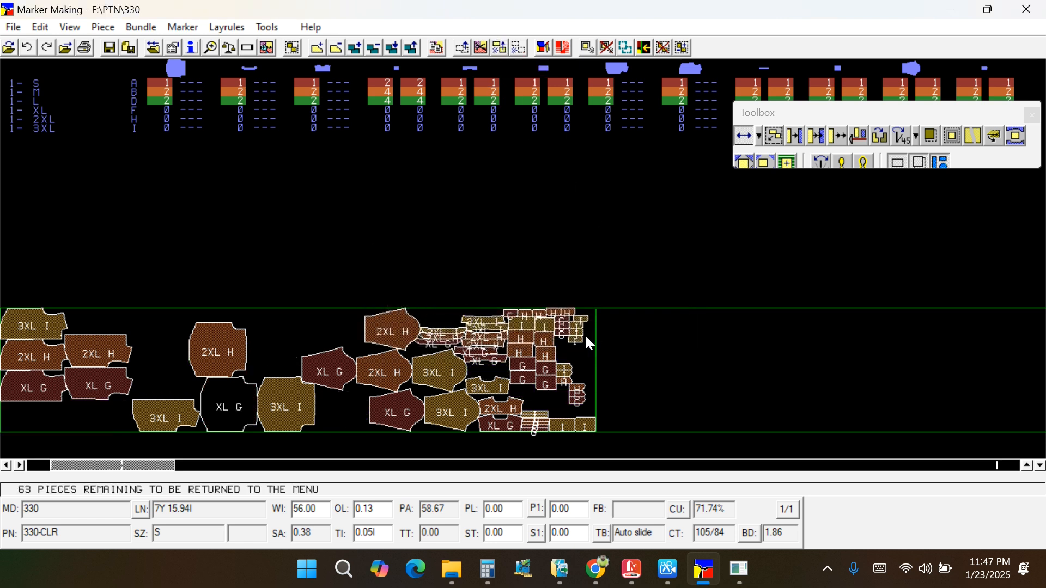